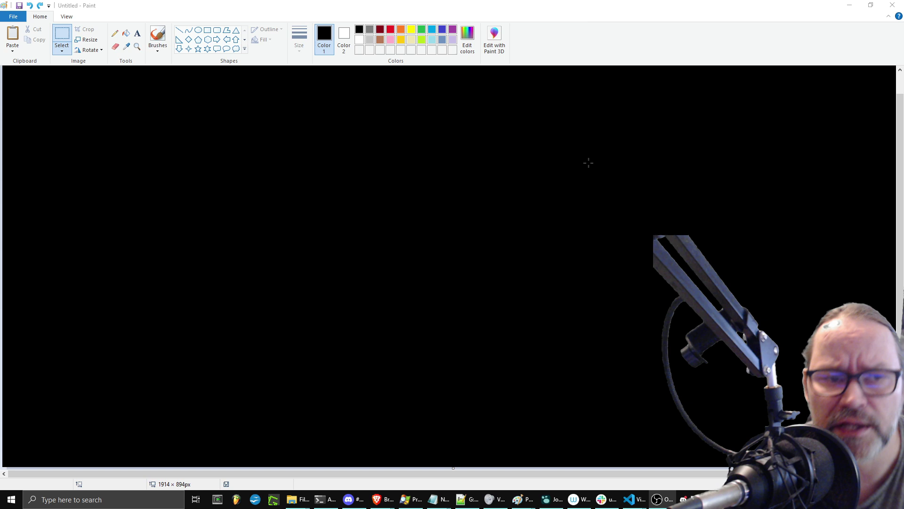
Paste the strawberry photo onto the canvas, move it, then delete it.
left_click(596, 7)
key("ctrl+v")
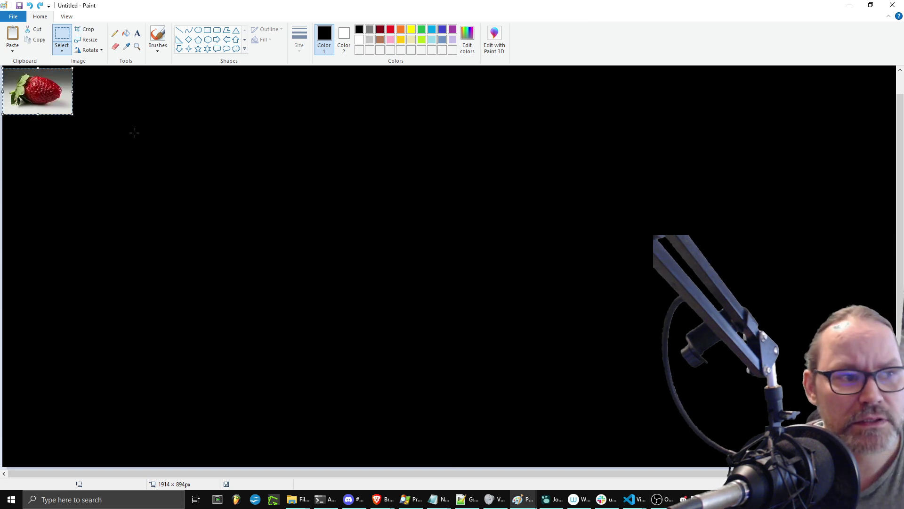
left_click_drag(47, 94, 425, 191)
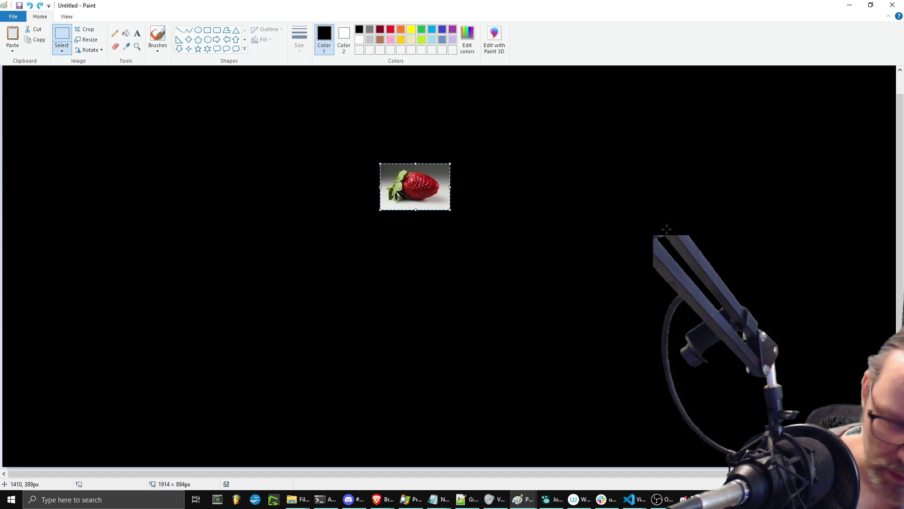
key("Delete")
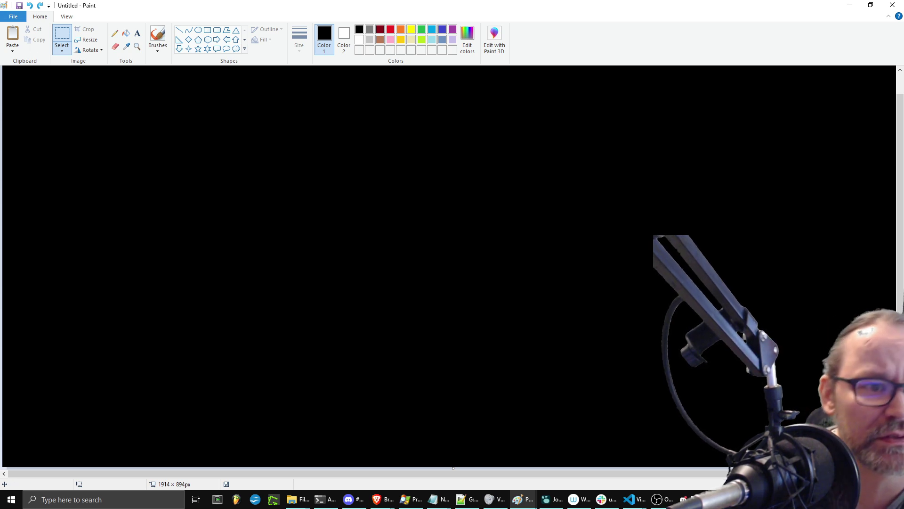
Add green text 'Strawberry' near the top-left of the black canvas.
left_click(207, 30)
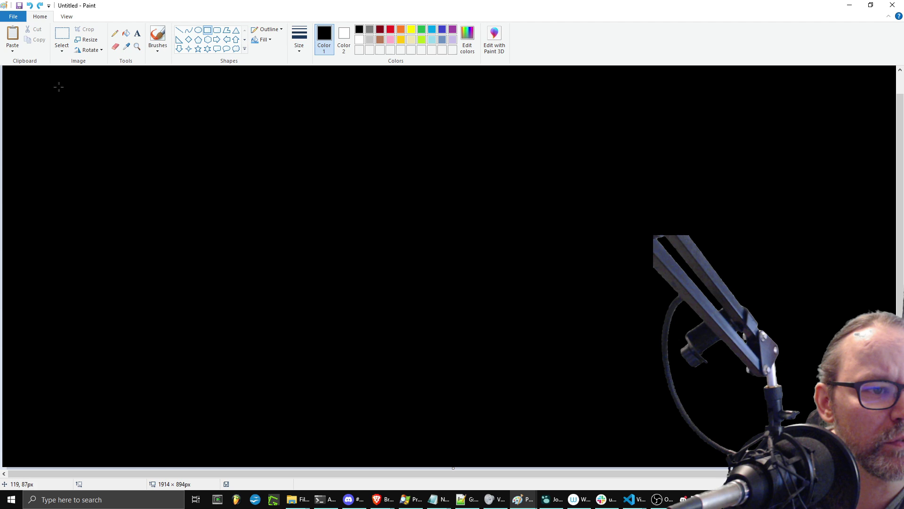
left_click(137, 33)
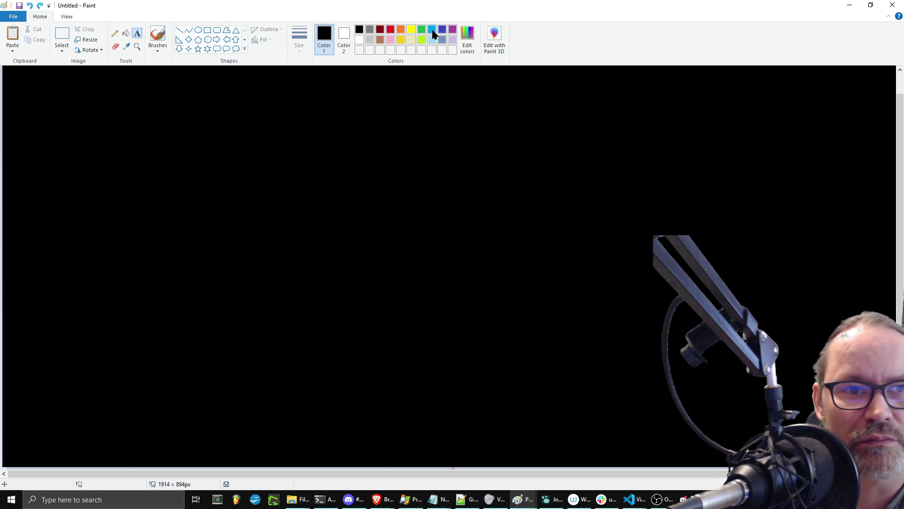
left_click(421, 30)
left_click_drag(78, 117, 250, 139)
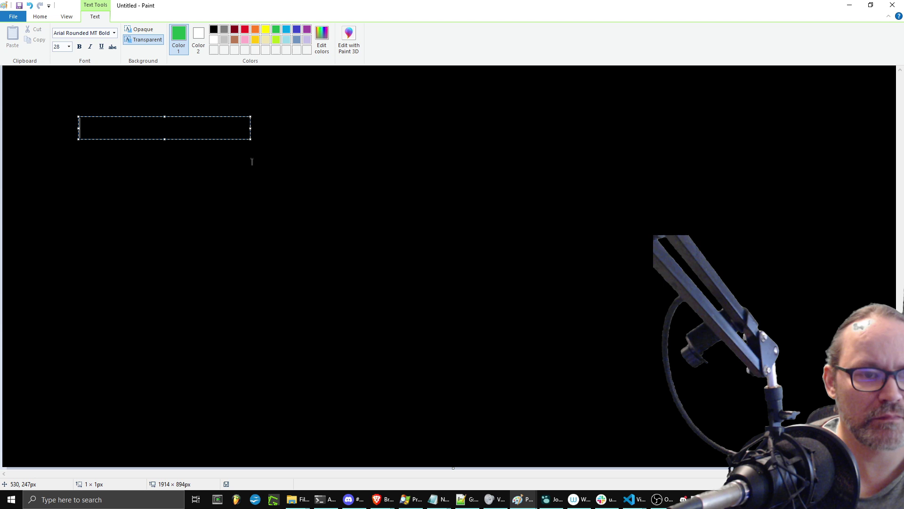
type("Strawberry")
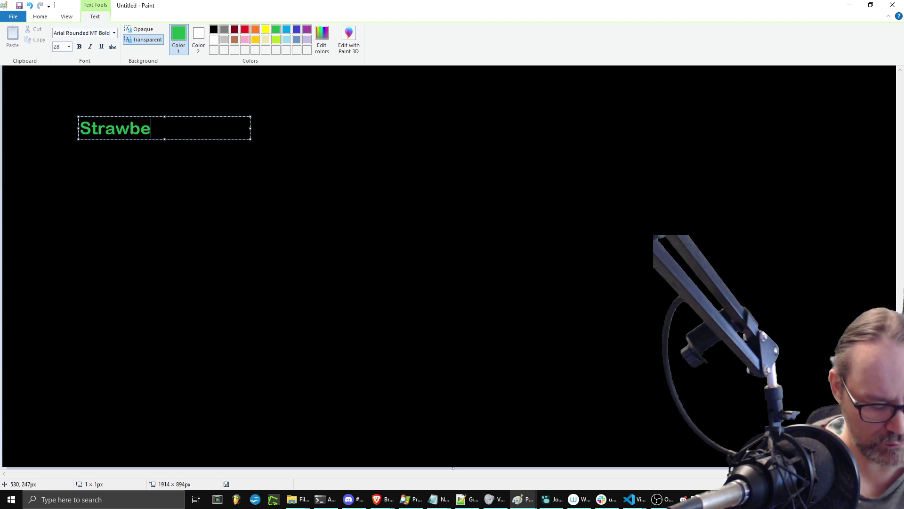
left_click(315, 174)
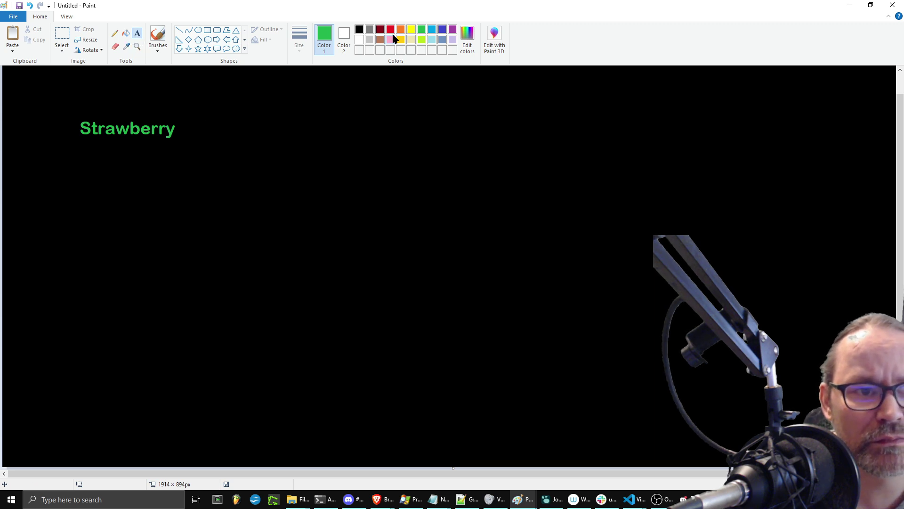
Draw a green right arrow beside Strawberry and label it 'Number'.
left_click(217, 40)
left_click_drag(196, 115, 248, 149)
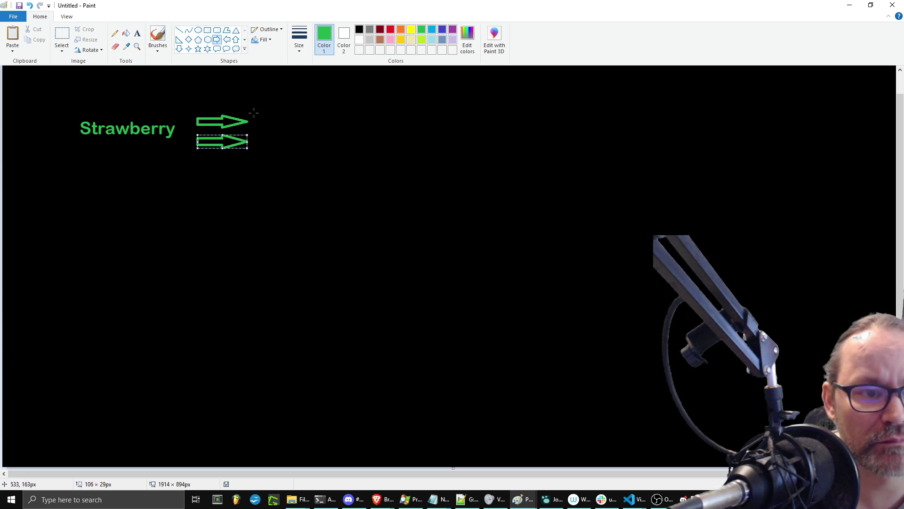
left_click(137, 34)
left_click_drag(263, 107, 435, 130)
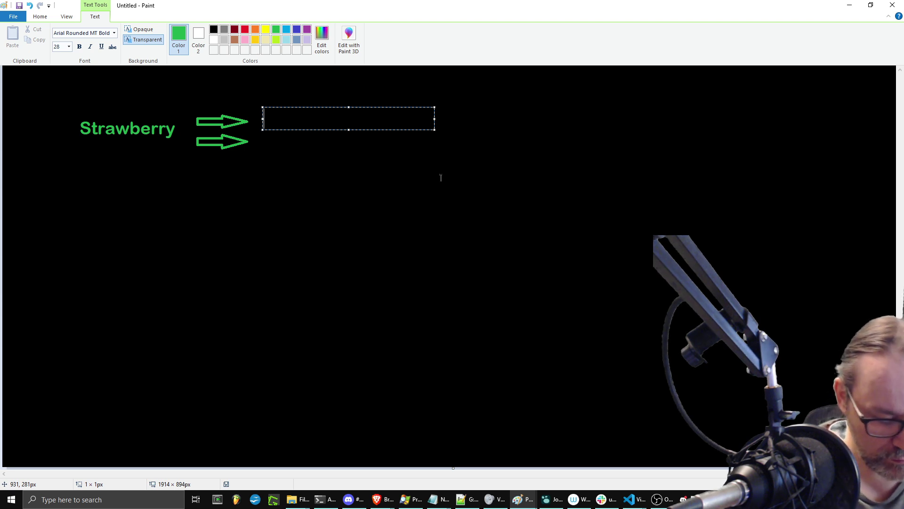
type("Number")
left_click(359, 149)
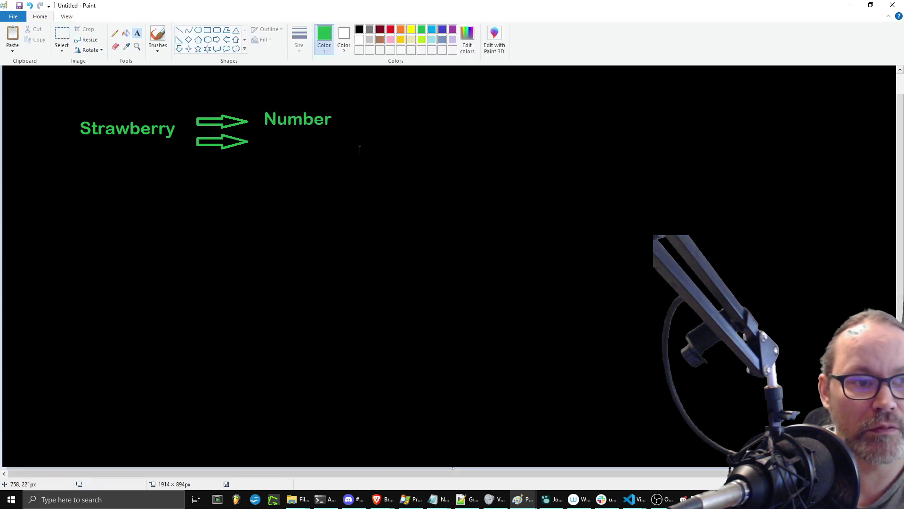
Add the text '(Number, Number)' beside the lower arrow, inserting the opening parenthesis.
left_click_drag(280, 134, 452, 156)
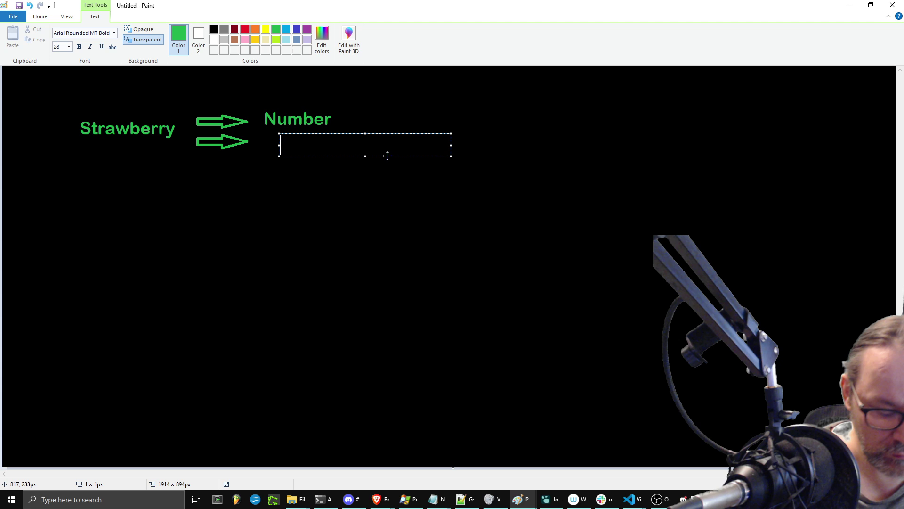
type("Number")
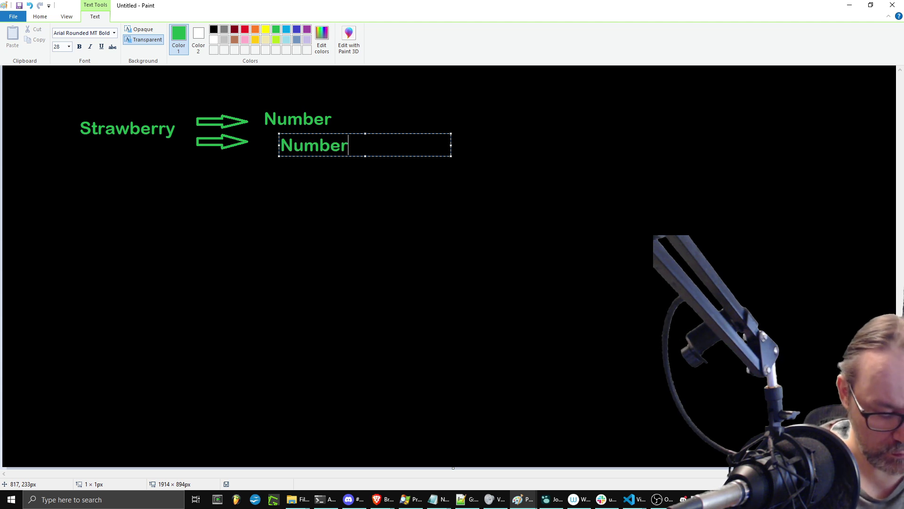
type(", Number)")
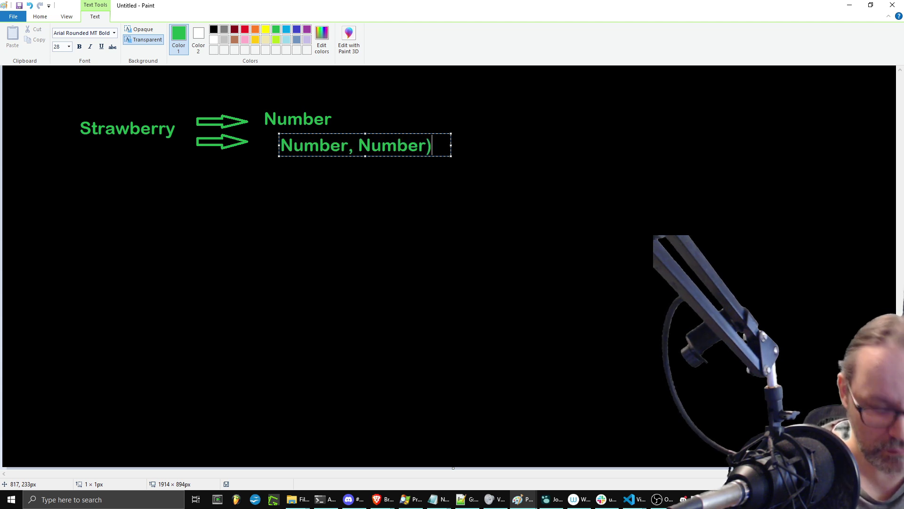
key("Left")
key("Left")
key("Left")
key("Left")
key("Left")
key("Left")
key("Left")
key("Left")
key("Left")
key("Left")
key("Left")
key("Left")
key("Left")
key("Left")
key("Left")
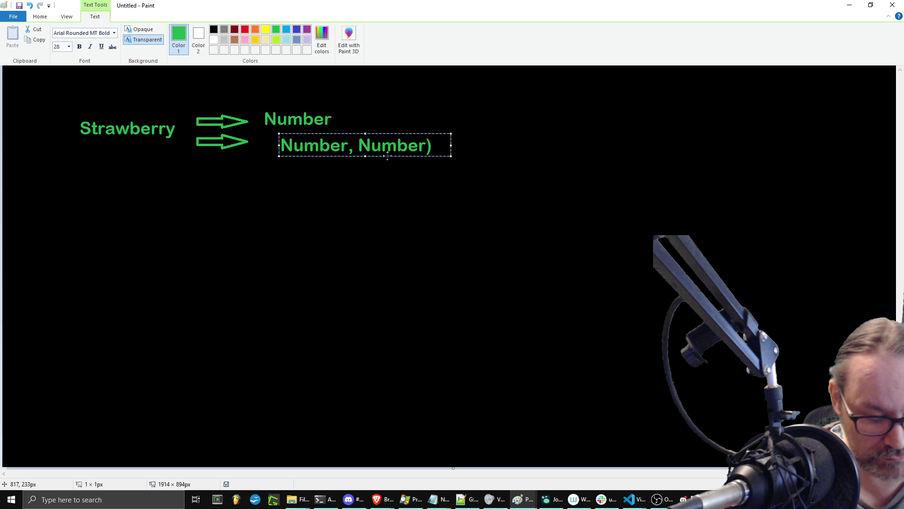
type("(")
key("Return")
key("BackSpace")
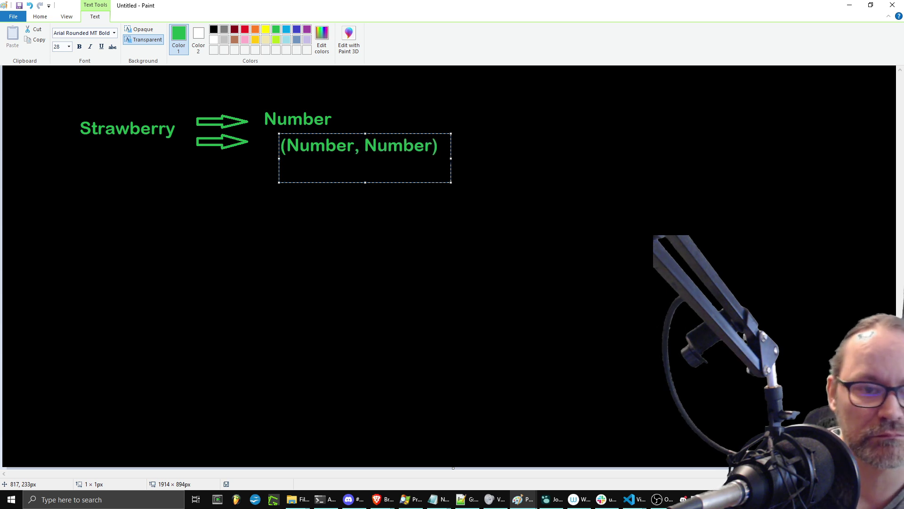
left_click(428, 173)
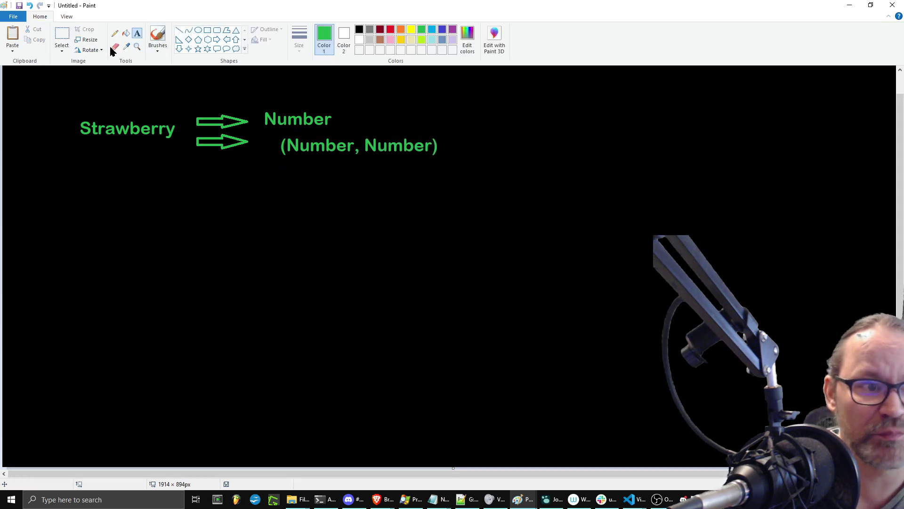
Shift '(Number, Number)' left toward its arrow and fill the leftover white patch black.
left_click(61, 36)
left_click_drag(275, 132, 389, 145)
left_click(127, 37)
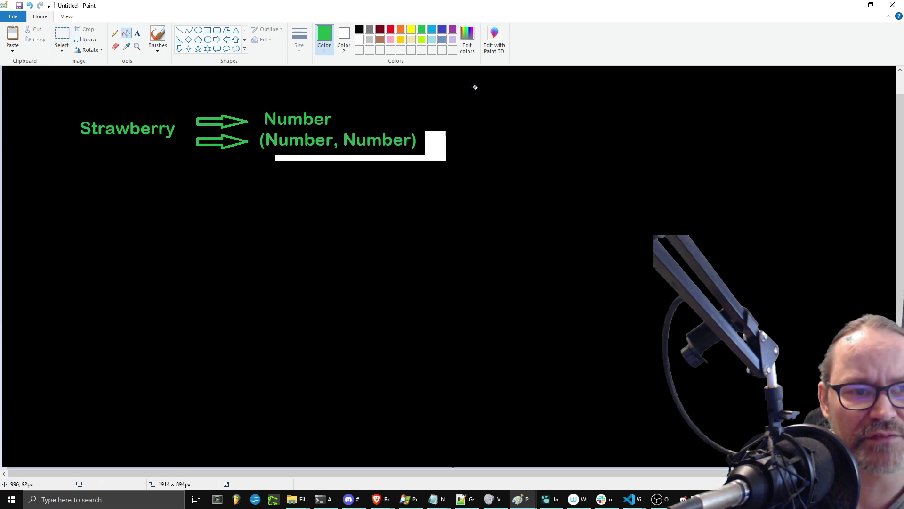
left_click(359, 29)
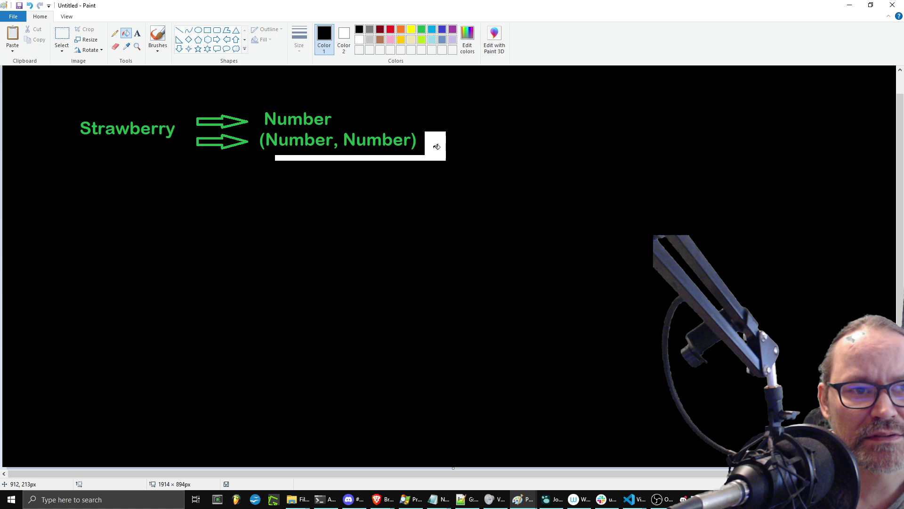
left_click(437, 141)
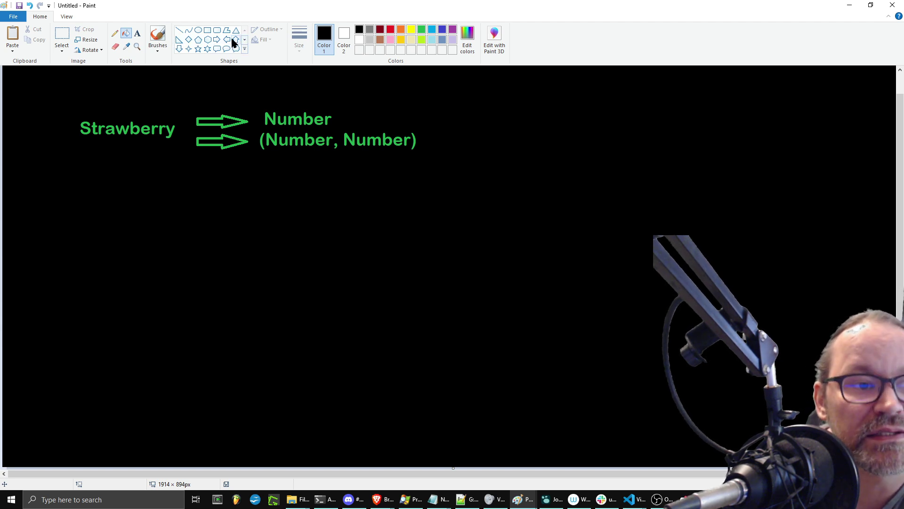
Draw a green arrow pointing right from the Number text.
left_click(217, 39)
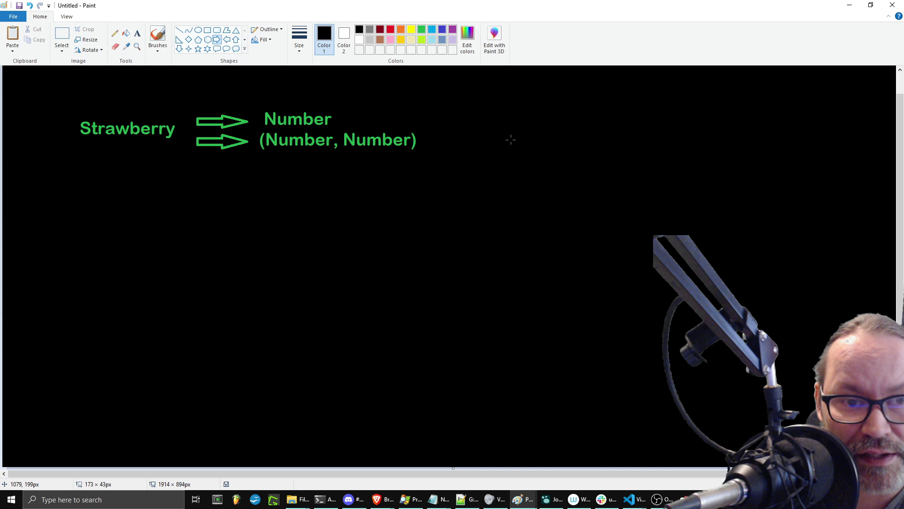
left_click_drag(511, 140, 429, 120)
left_click(421, 29)
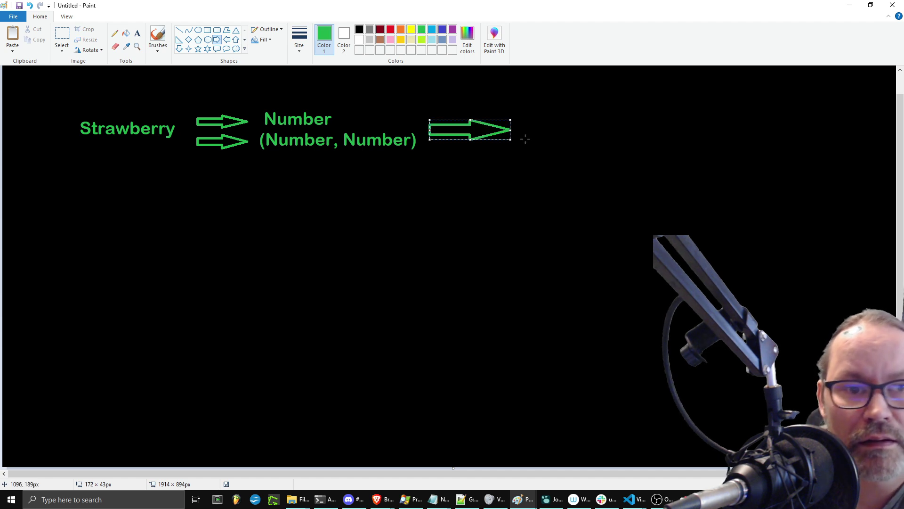
left_click(553, 138)
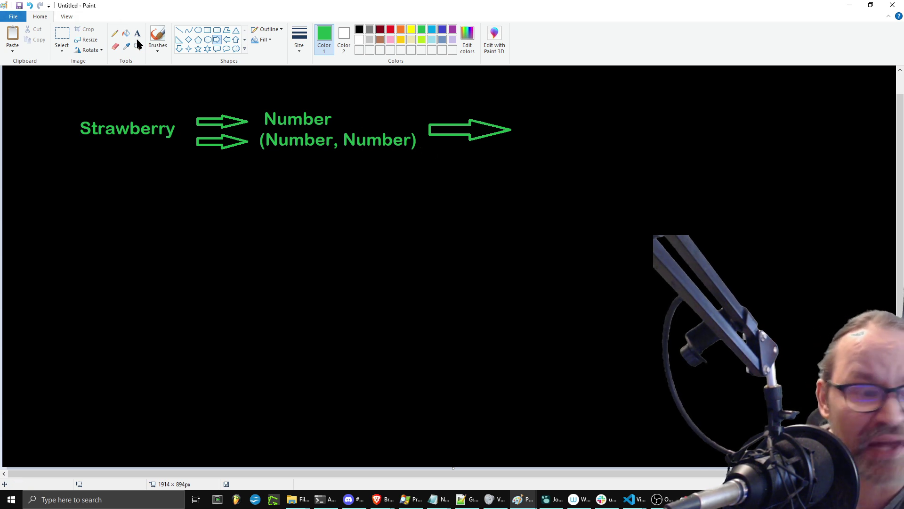
Draw a green box right of the arrow and place the strawberry photo inside it.
left_click(207, 30)
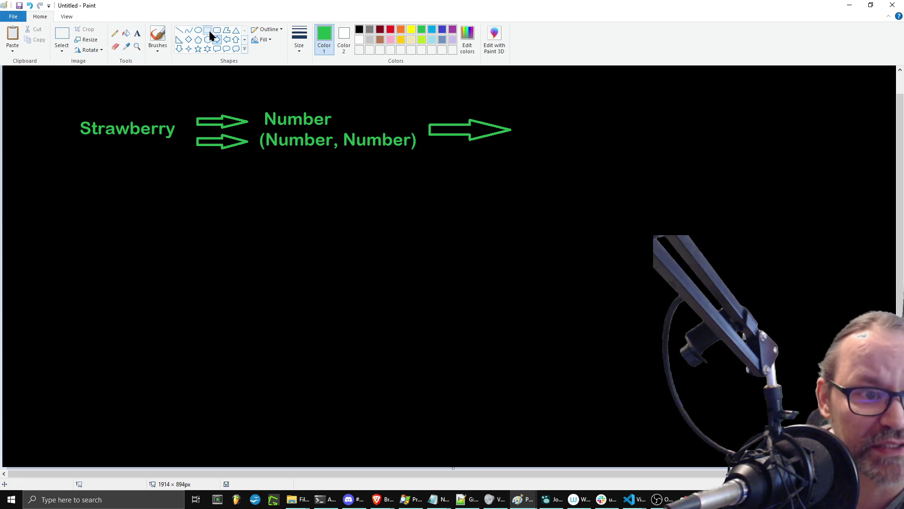
left_click_drag(513, 105, 716, 154)
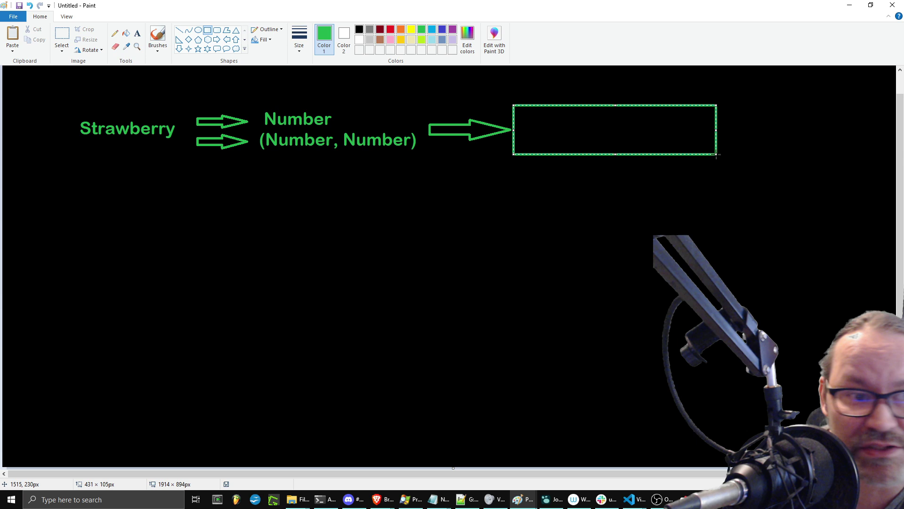
key("ctrl+v")
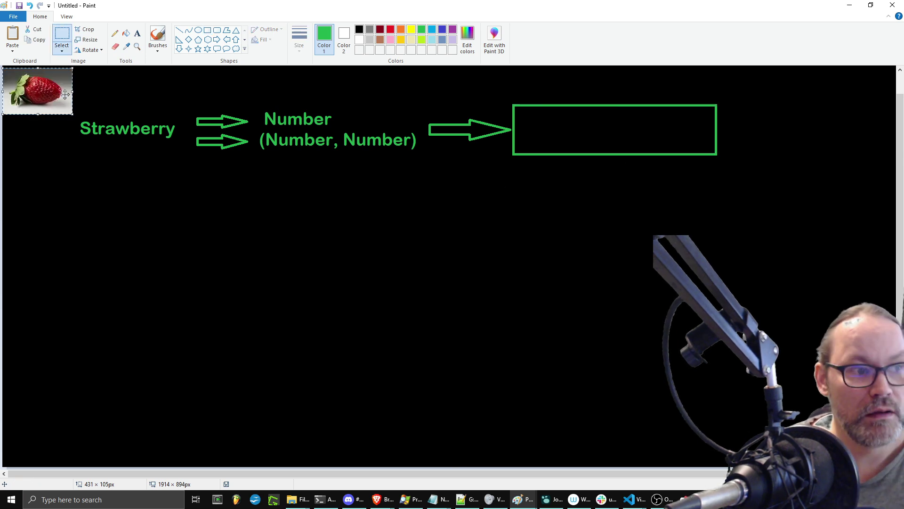
left_click_drag(45, 97, 582, 135)
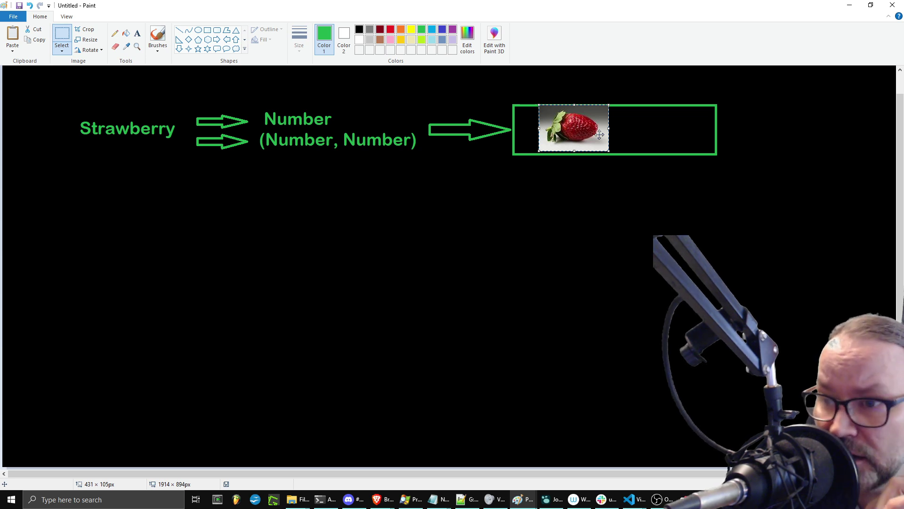
left_click(657, 125)
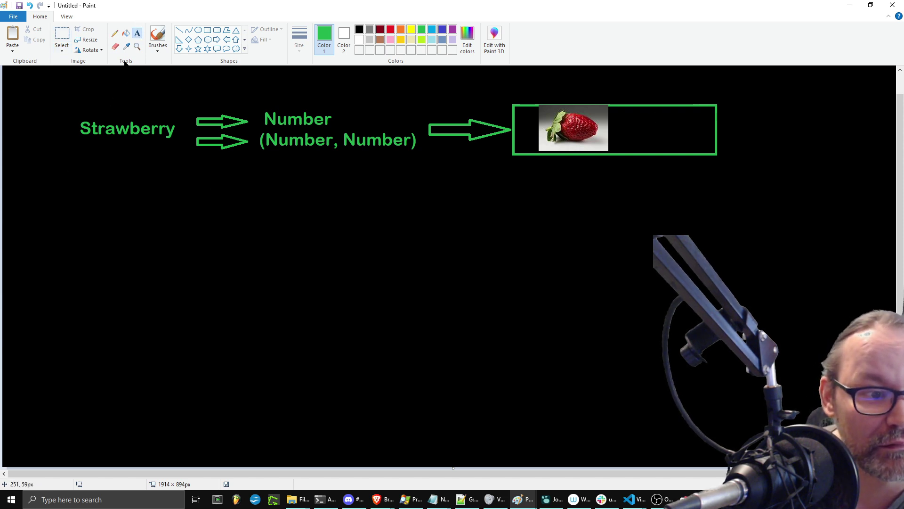
Draw yellow boxes over the r's in Strawberry.
left_click(411, 29)
left_click(61, 35)
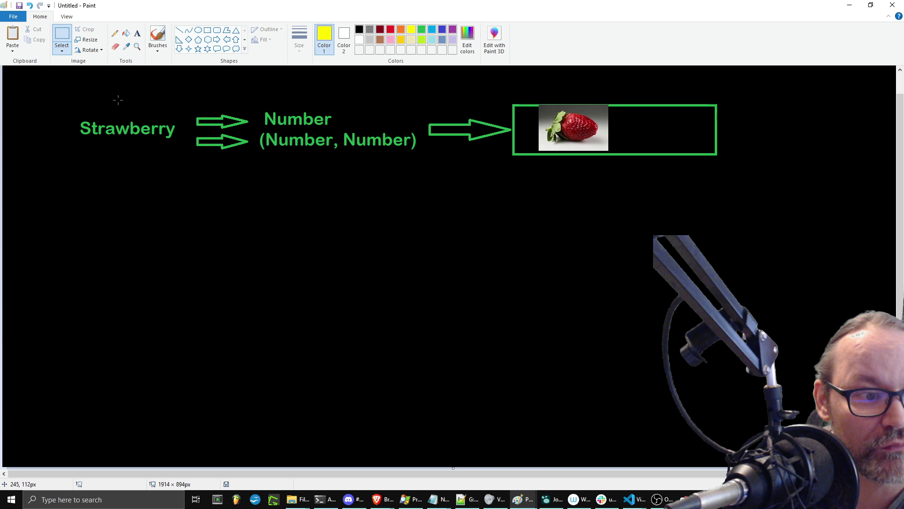
left_click(208, 31)
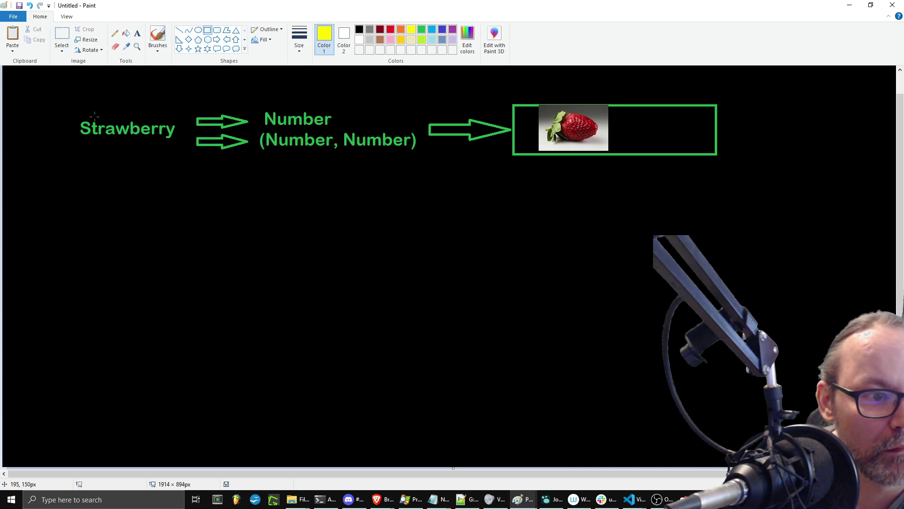
left_click_drag(94, 116, 108, 144)
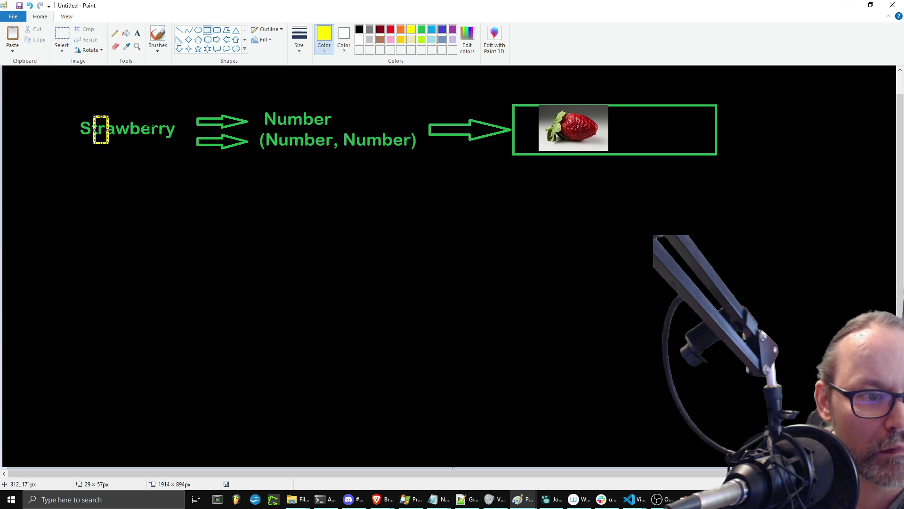
left_click_drag(148, 114, 155, 143)
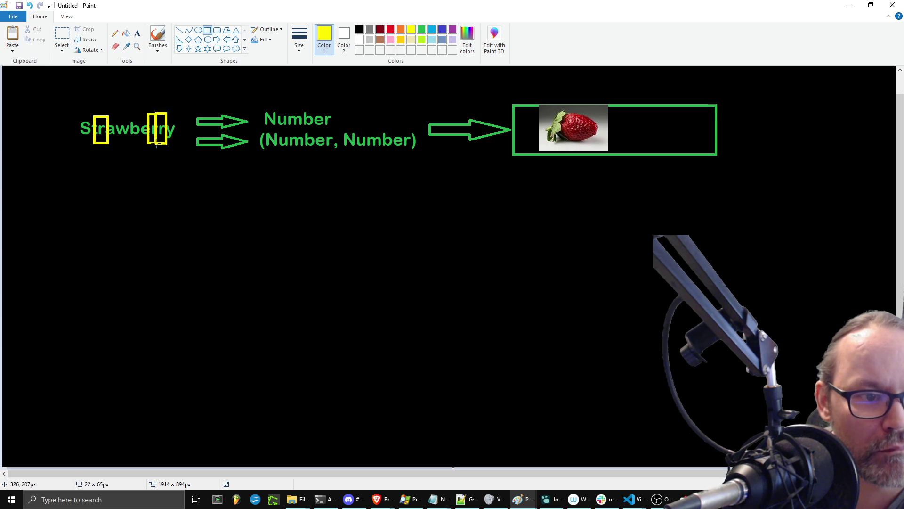
left_click(264, 193)
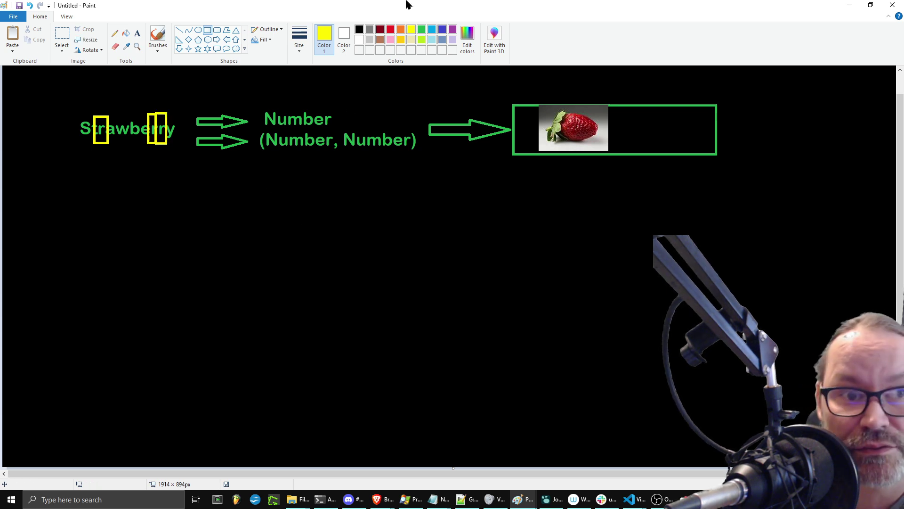
Draw a red box around the double r in Strawberry.
left_click(391, 30)
left_click_drag(145, 109, 166, 153)
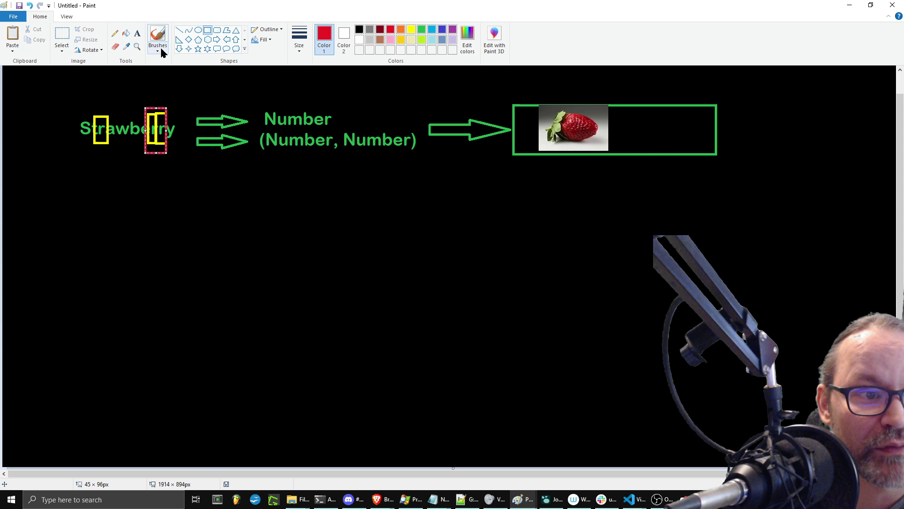
left_click(115, 33)
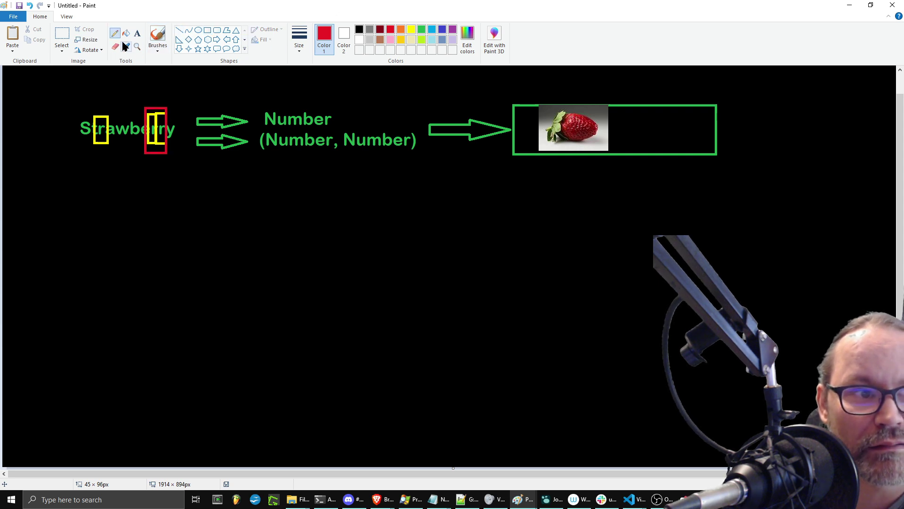
Frame 'Strawberry' and the Number texts in green boxes.
left_click(422, 30)
left_click(207, 30)
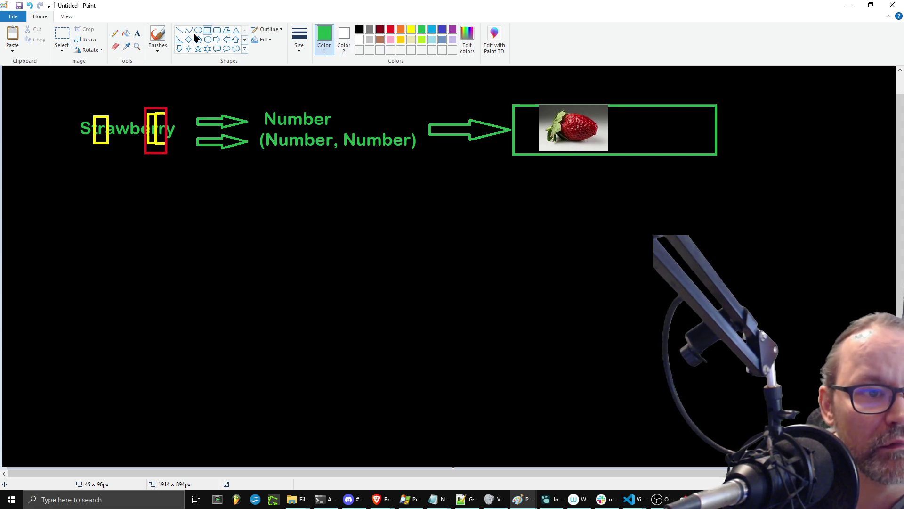
mouse_move(62, 98)
left_mouse_down()
mouse_move(176, 146)
mouse_move(187, 162)
left_mouse_up()
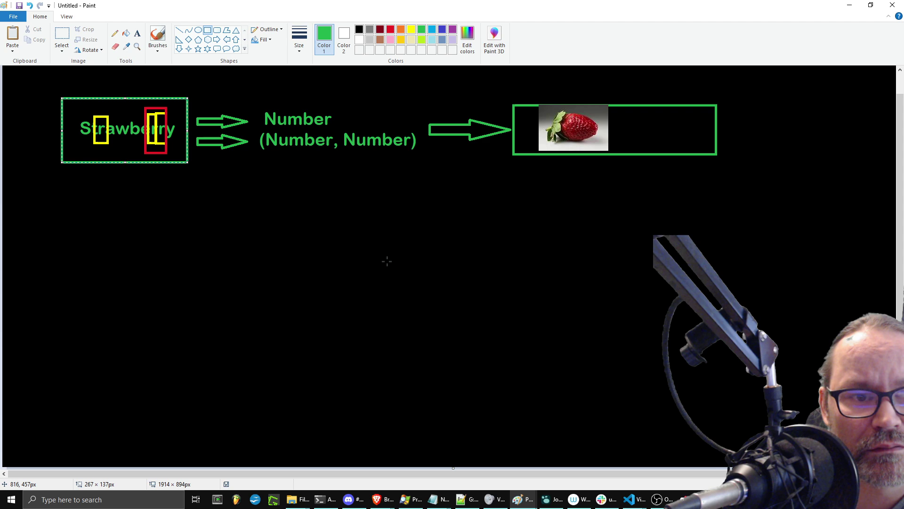
left_click_drag(261, 93, 421, 170)
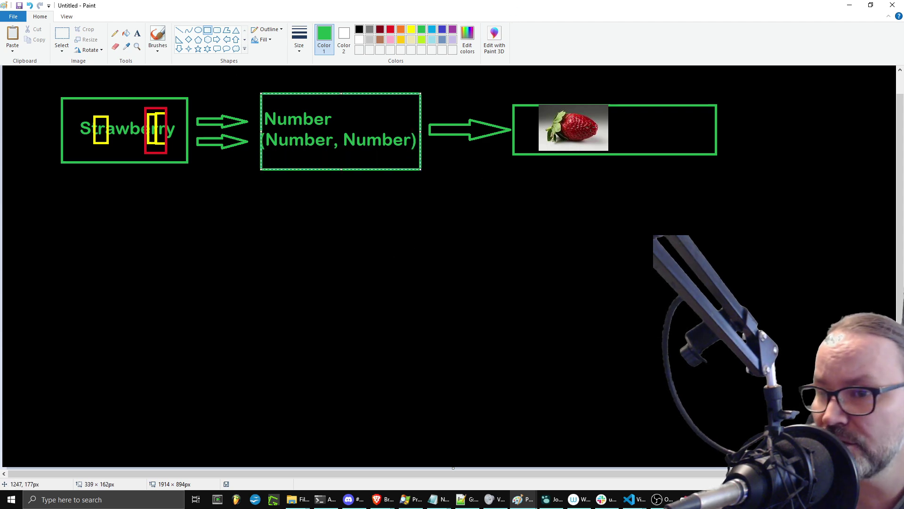